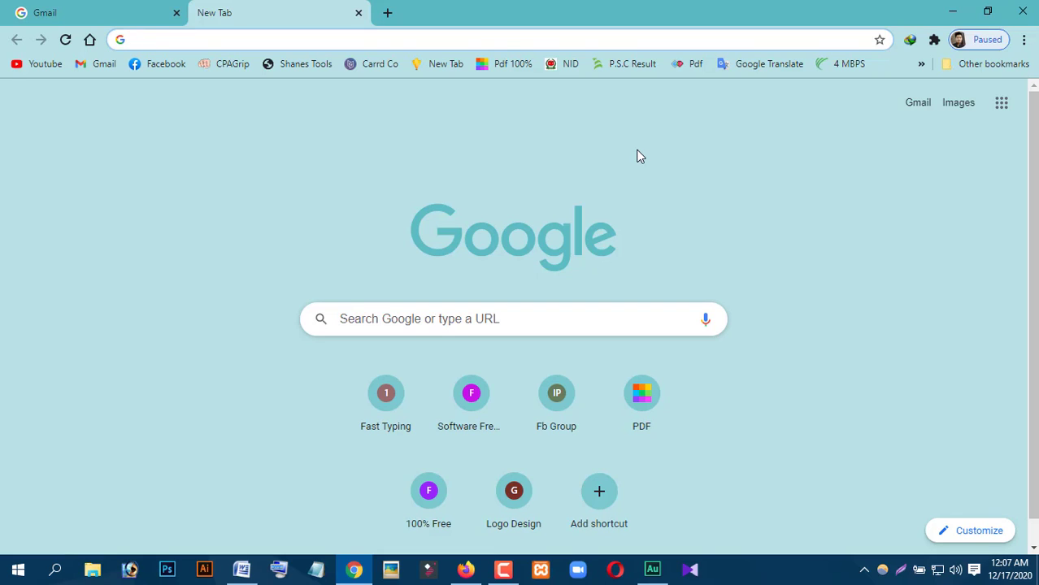
- Sign in to Gmail by choosing the account and entering its password to reach the Inbox
click(76, 17)
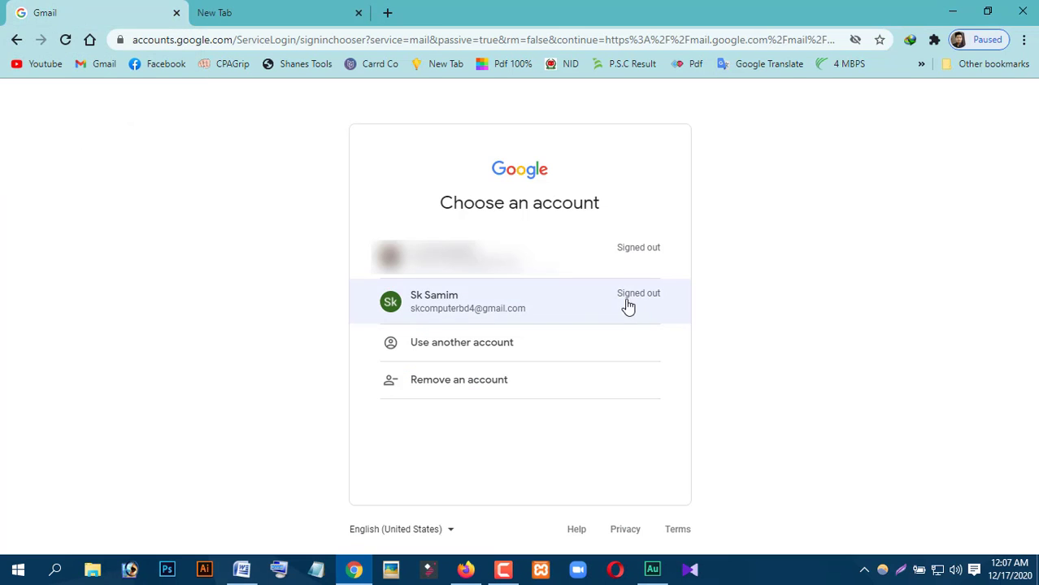
click(492, 307)
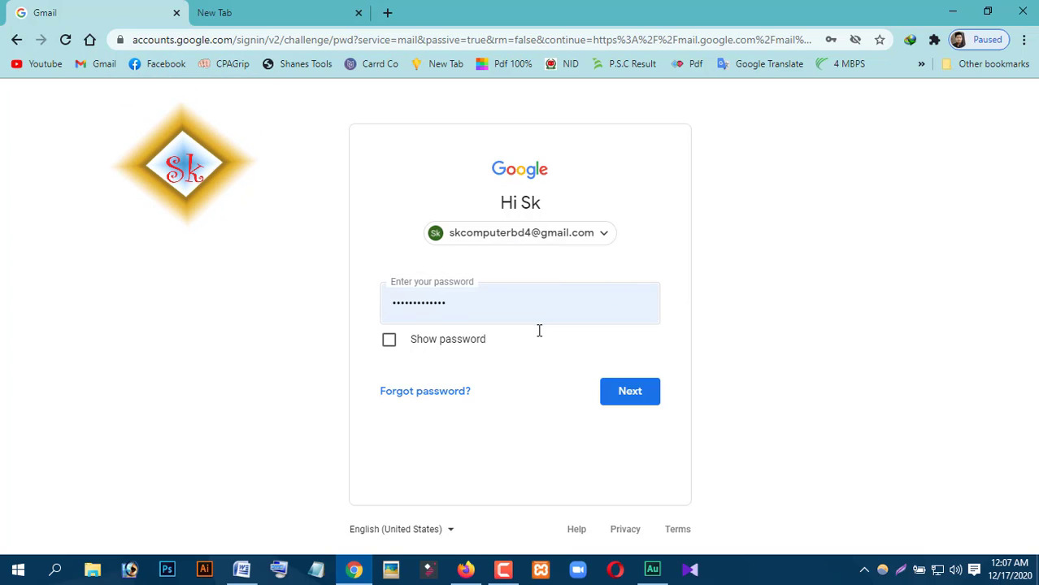
click(630, 394)
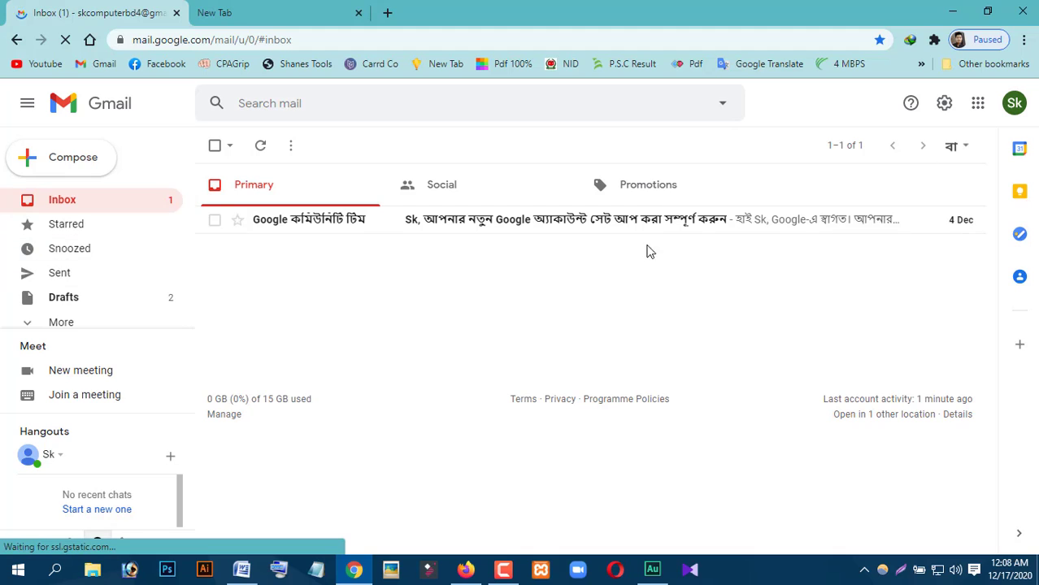
- Open a New Message draft and add Cc and Bcc lines beside To
click(58, 166)
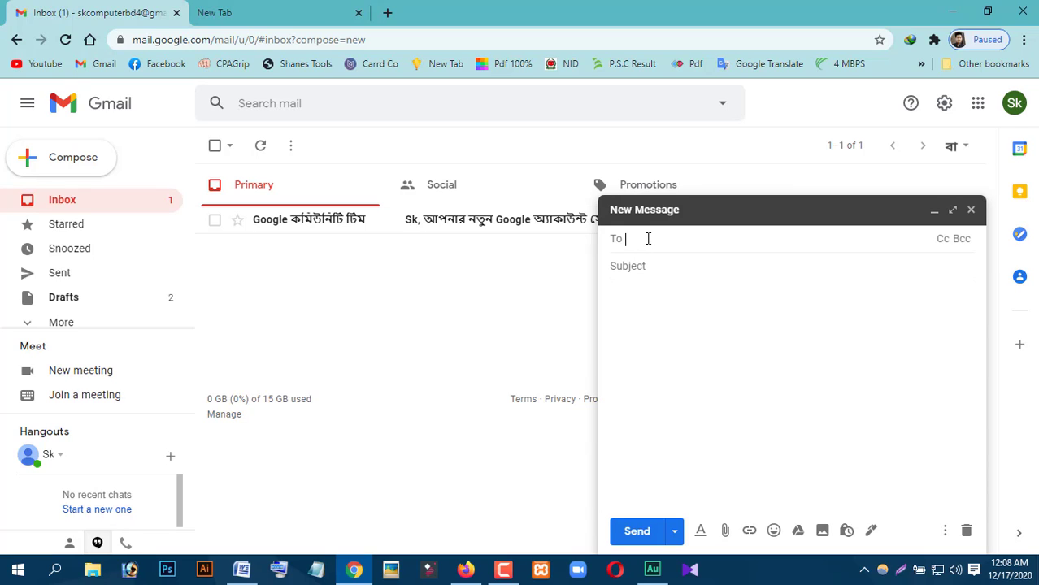
click(946, 238)
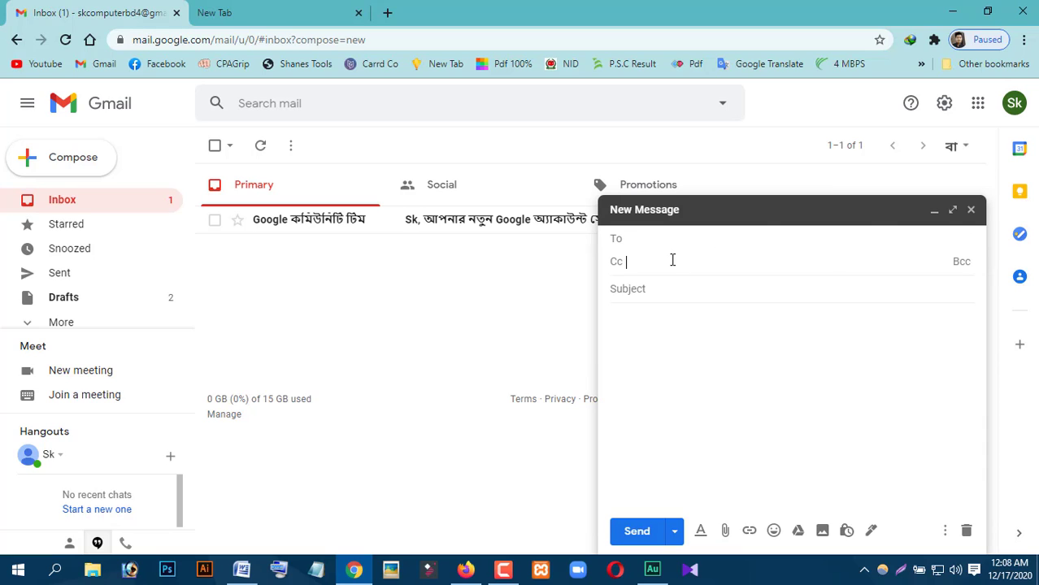
click(962, 262)
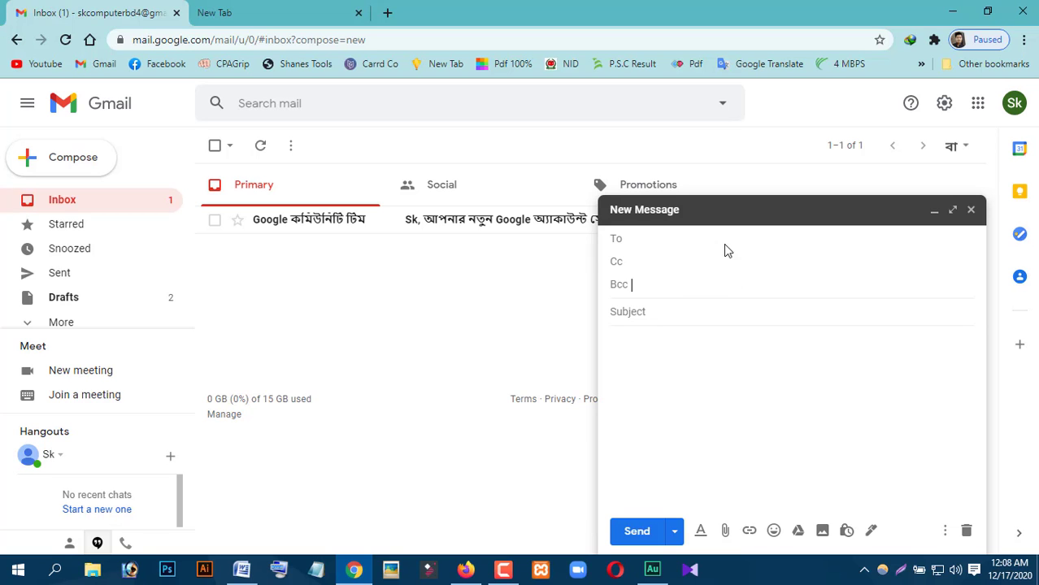
- Bring up Word's Document1 showing the E-mail column of contact addresses
click(241, 569)
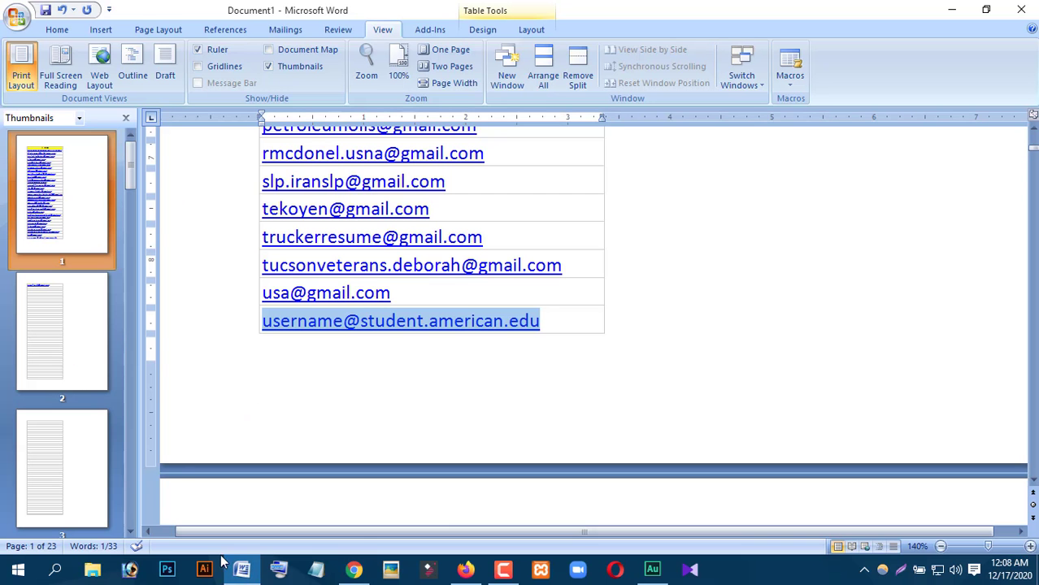
scroll(401, 418, up, 15)
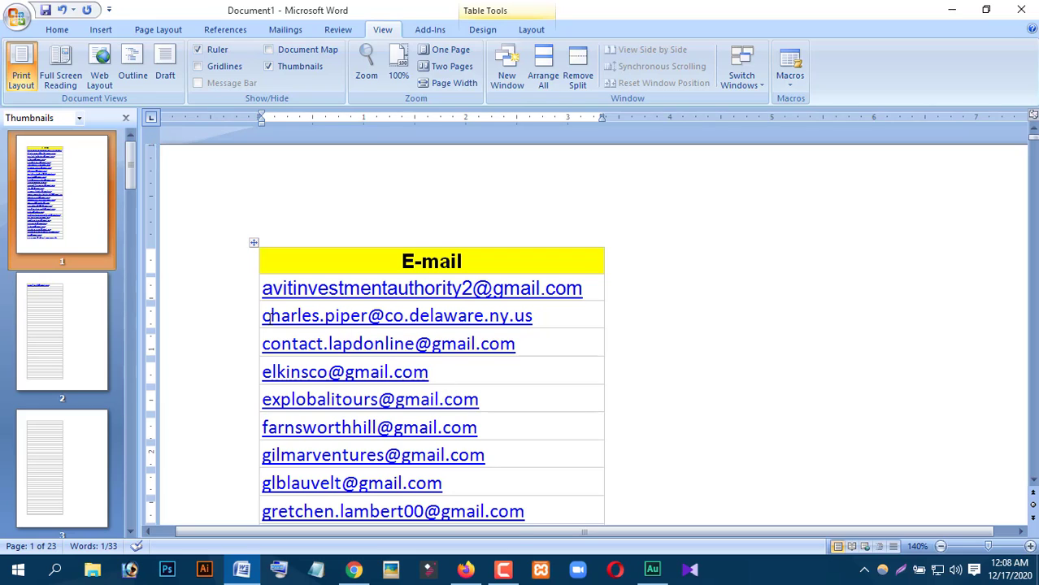
click(355, 571)
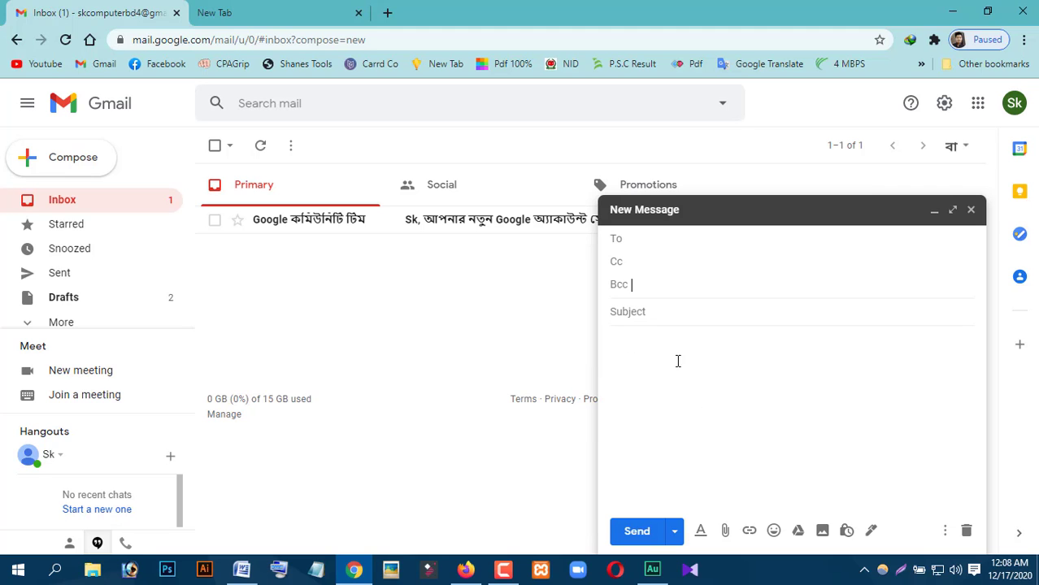
click(241, 570)
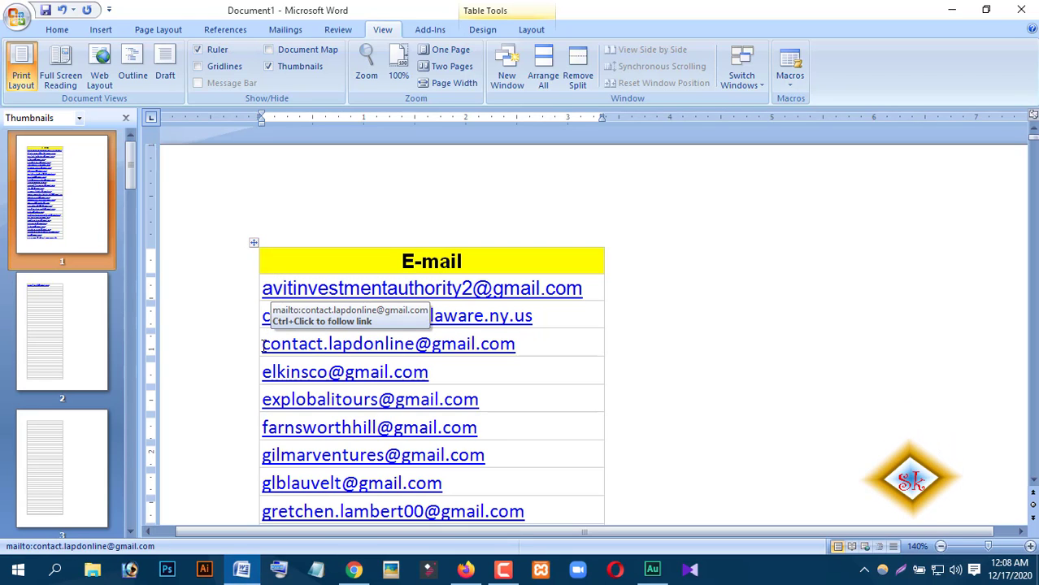
- Copy the addresses from the third row to the end in Word and paste them into Bcc
drag(261, 345, 433, 434)
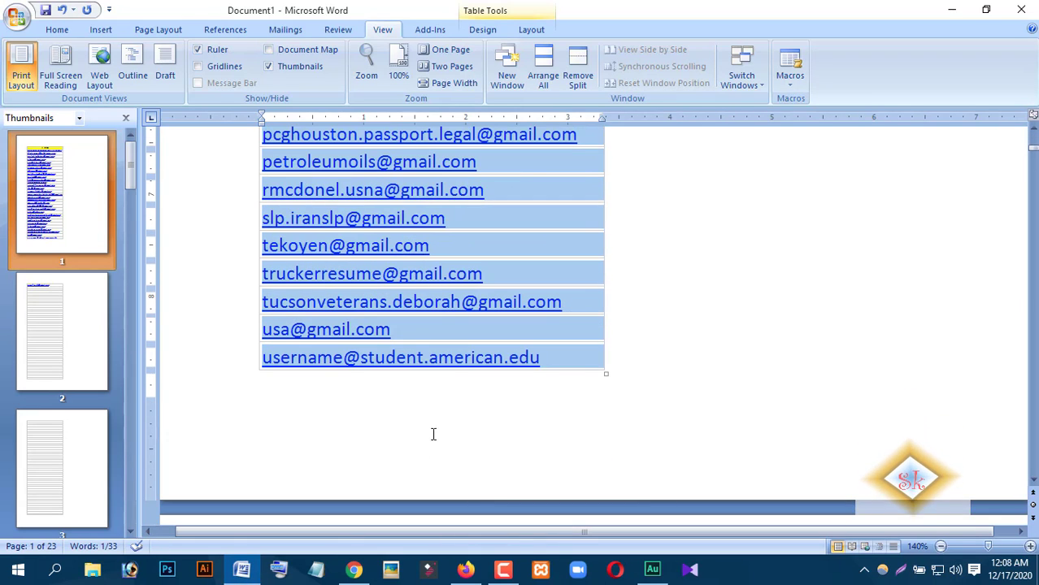
right_click(373, 310)
click(382, 321)
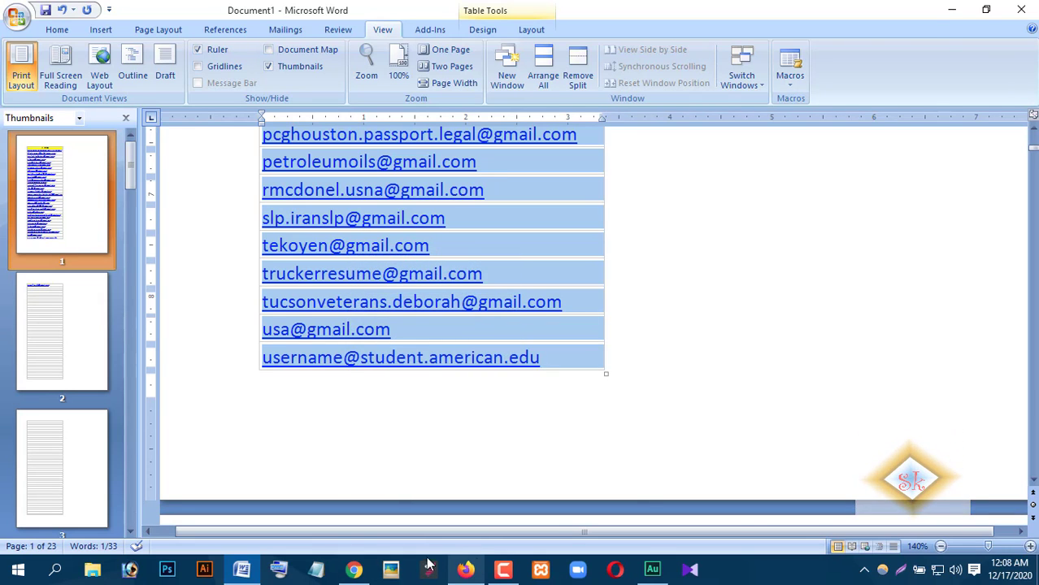
click(354, 569)
right_click(643, 285)
click(697, 376)
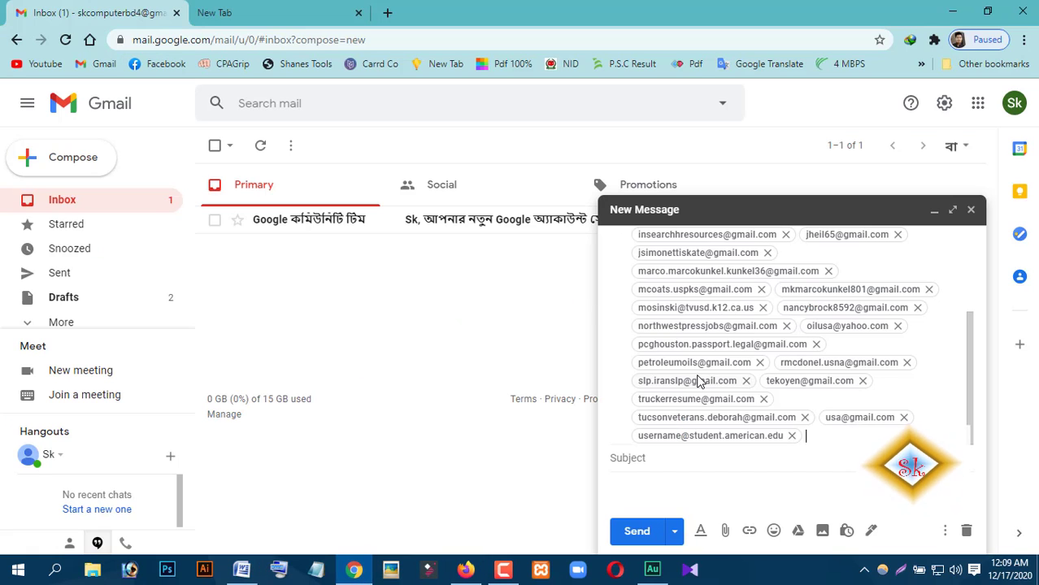
scroll(696, 385, up, 2)
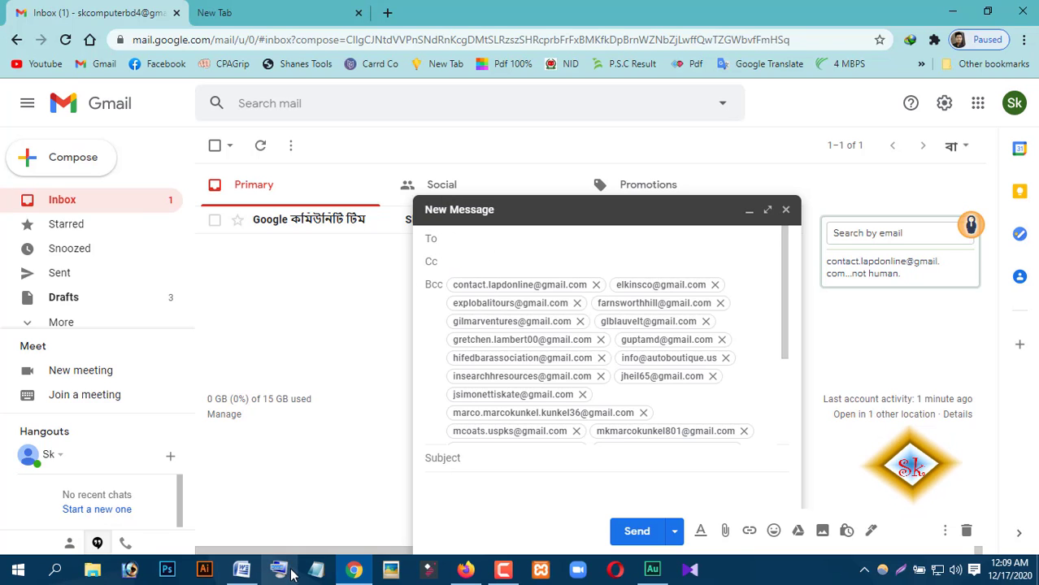
click(242, 569)
- Copy the table's first address from Word and paste it as the To recipient
scroll(433, 409, up, 10)
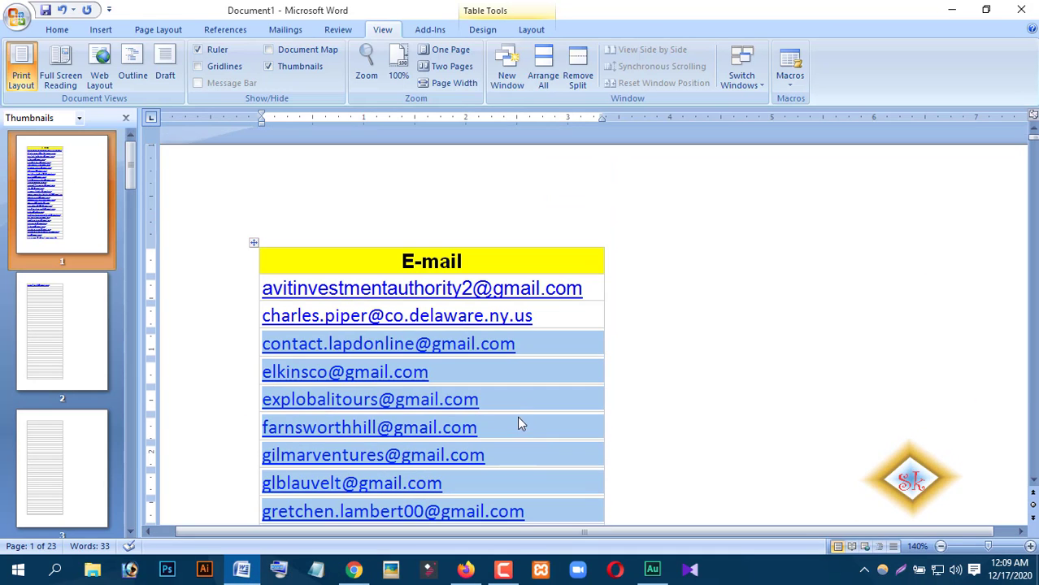
drag(585, 296, 287, 301)
right_click(286, 301)
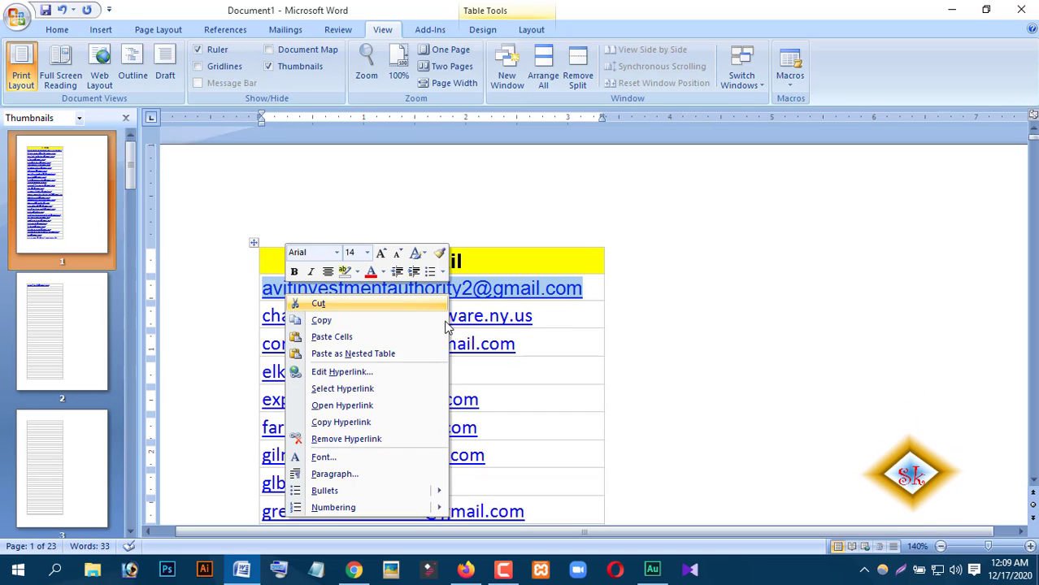
click(338, 319)
click(356, 570)
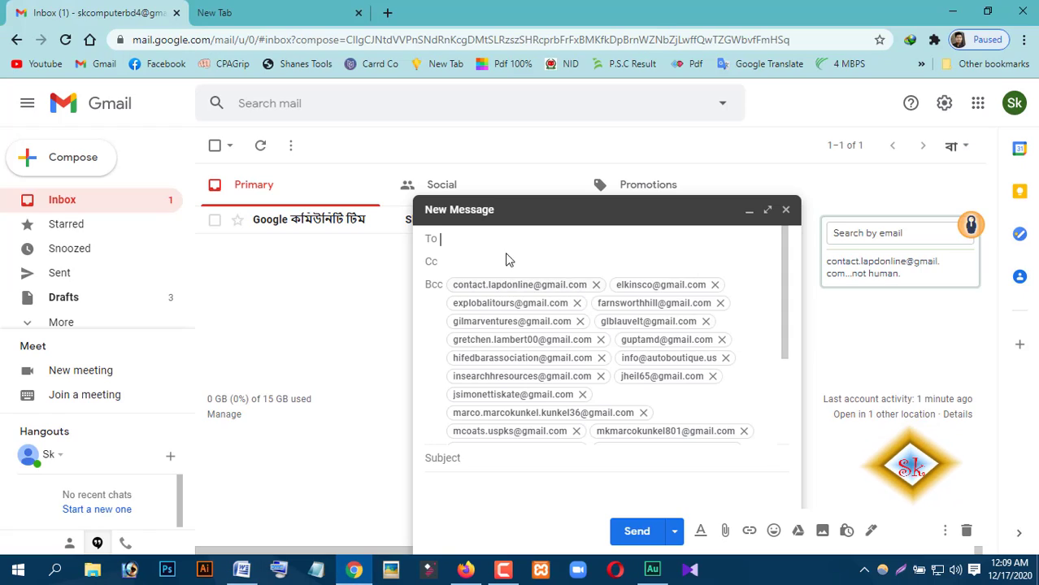
right_click(463, 238)
click(492, 328)
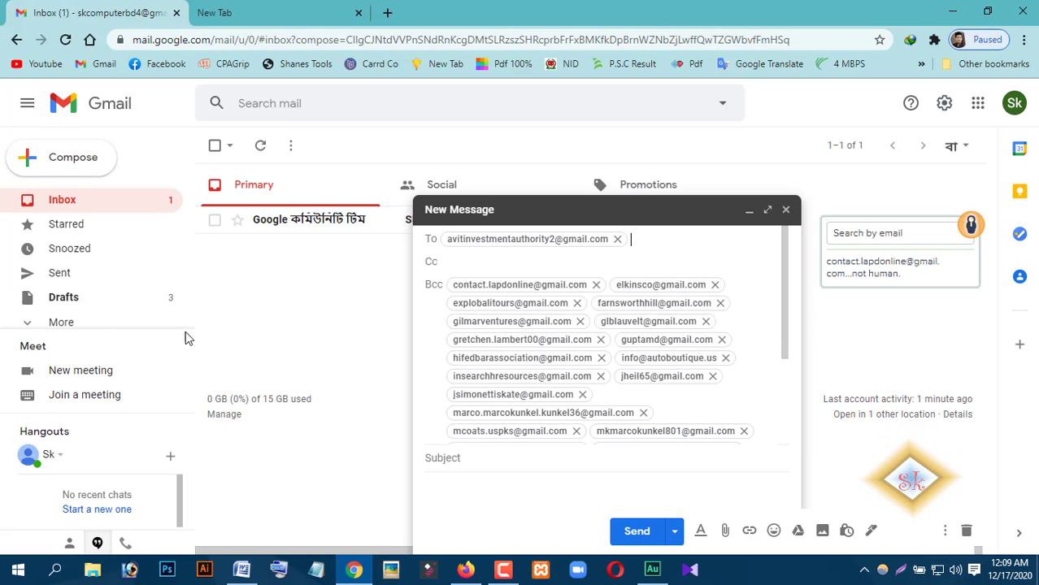
- Copy the table's second address from Word and paste it into the Cc field
click(243, 570)
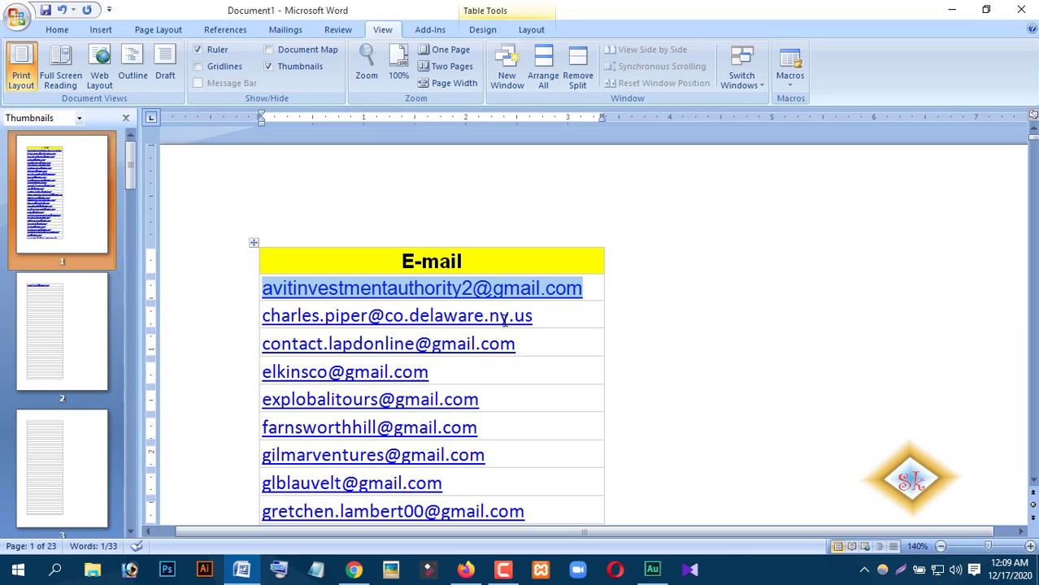
click(540, 322)
drag(541, 322, 261, 317)
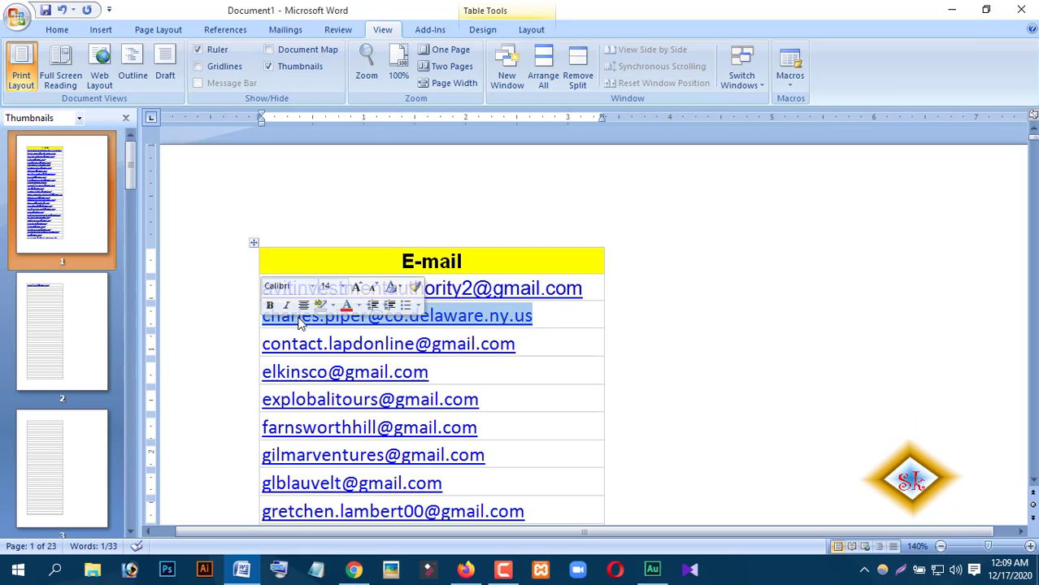
right_click(298, 318)
click(360, 345)
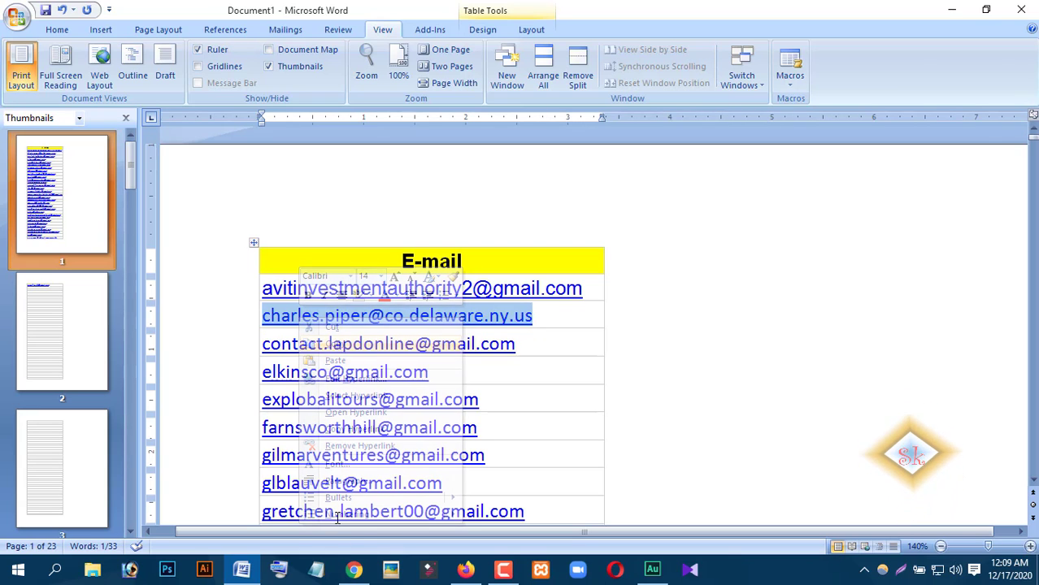
click(354, 570)
click(487, 260)
right_click(487, 260)
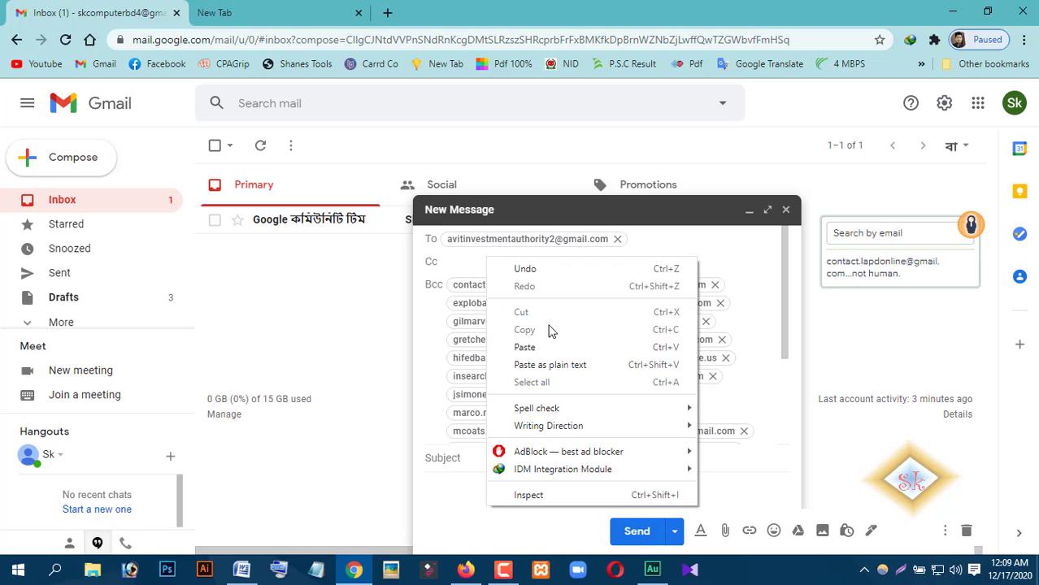
click(542, 350)
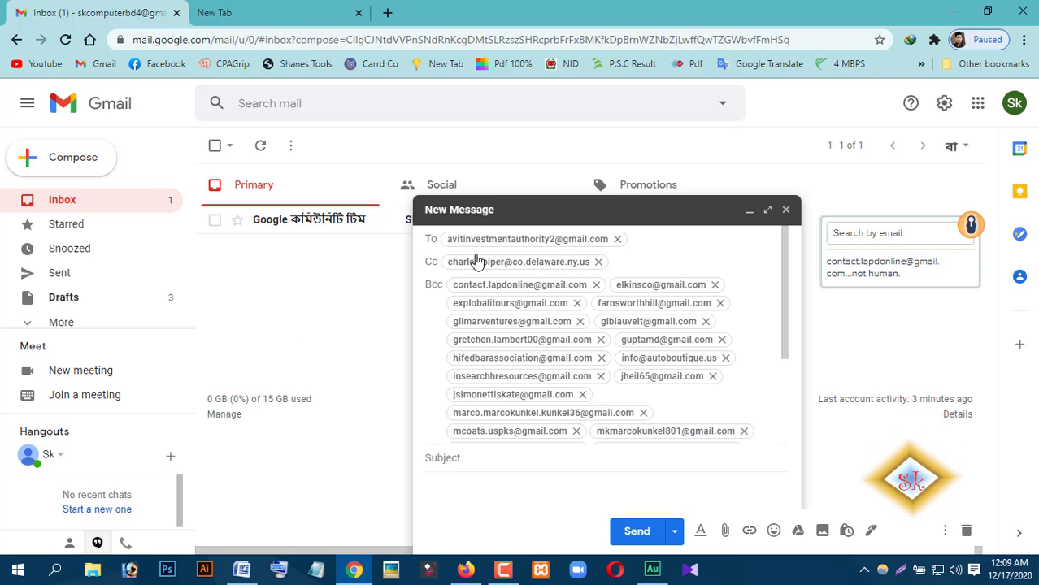
- Check the Cc and To fields so recipients read as one To address plus 30 more, 29 Bcc
click(636, 258)
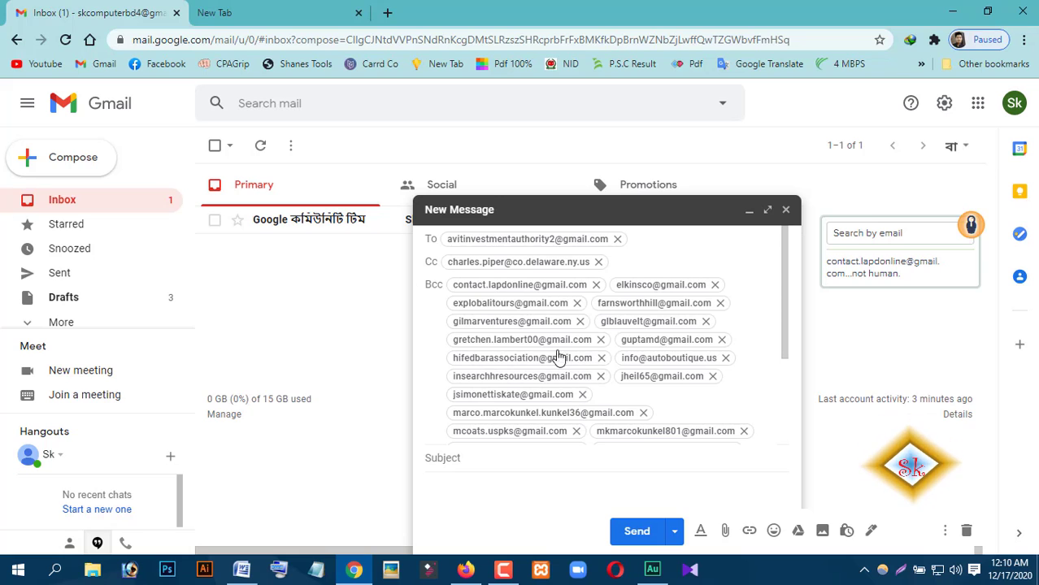
mouse_move(567, 369)
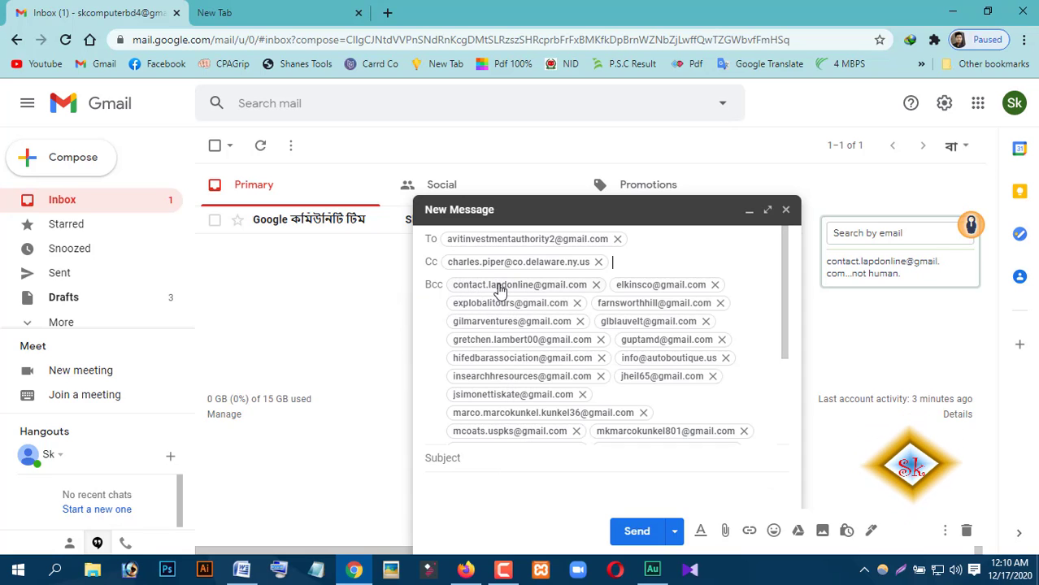
click(656, 243)
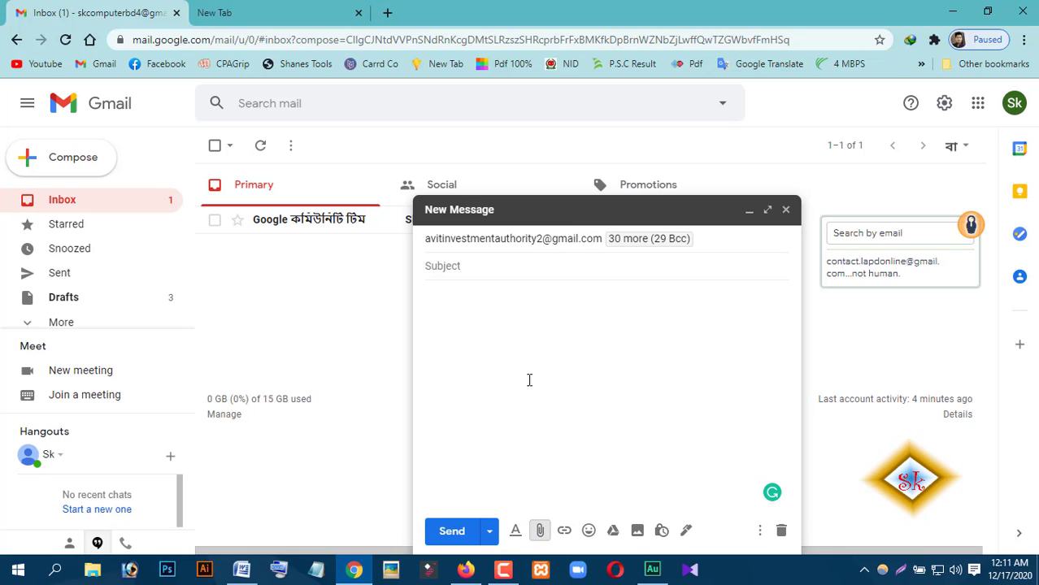
- Attach the image file 1.jpg (78K) to the draft
click(541, 532)
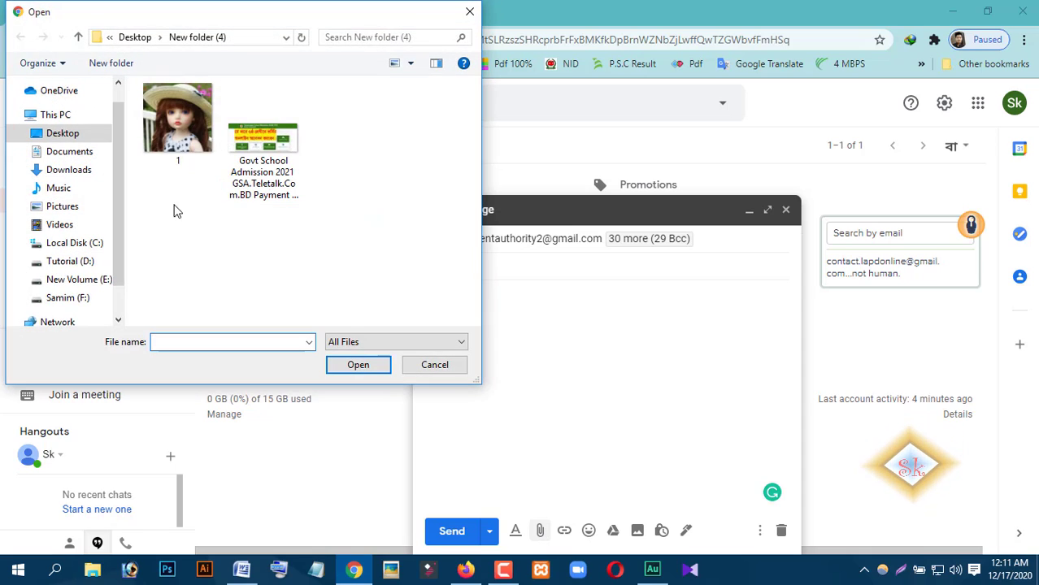
click(183, 138)
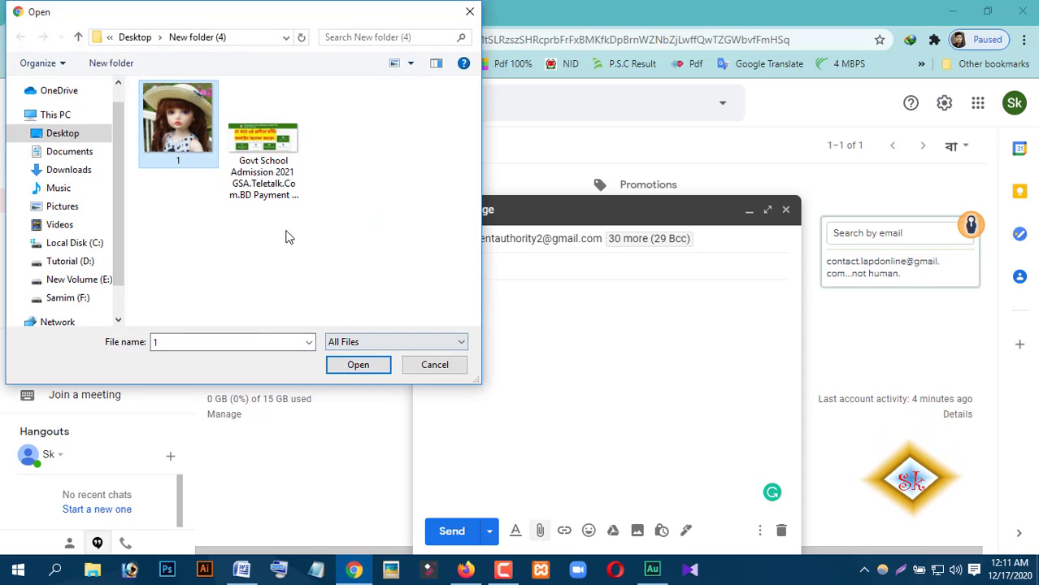
click(373, 371)
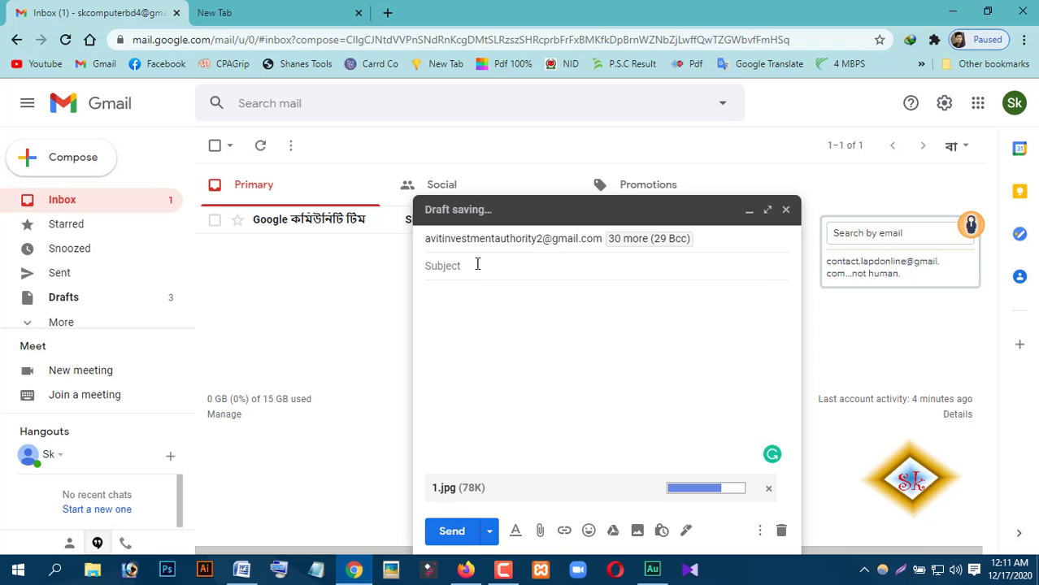
click(477, 265)
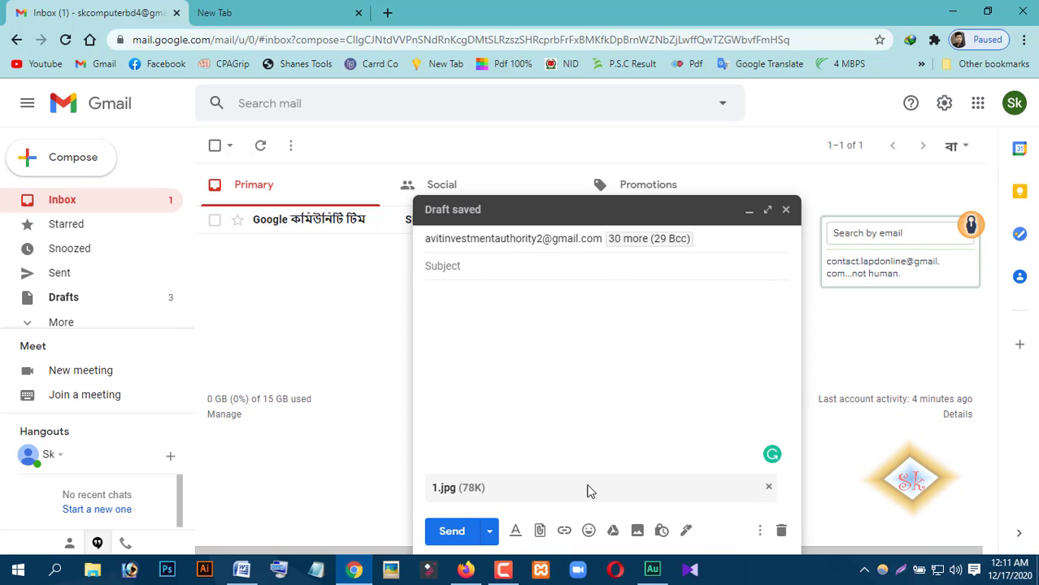
- Type the subject line, replacing a mistyped first attempt, then expand the To, Cc and Bcc lists
click(478, 270)
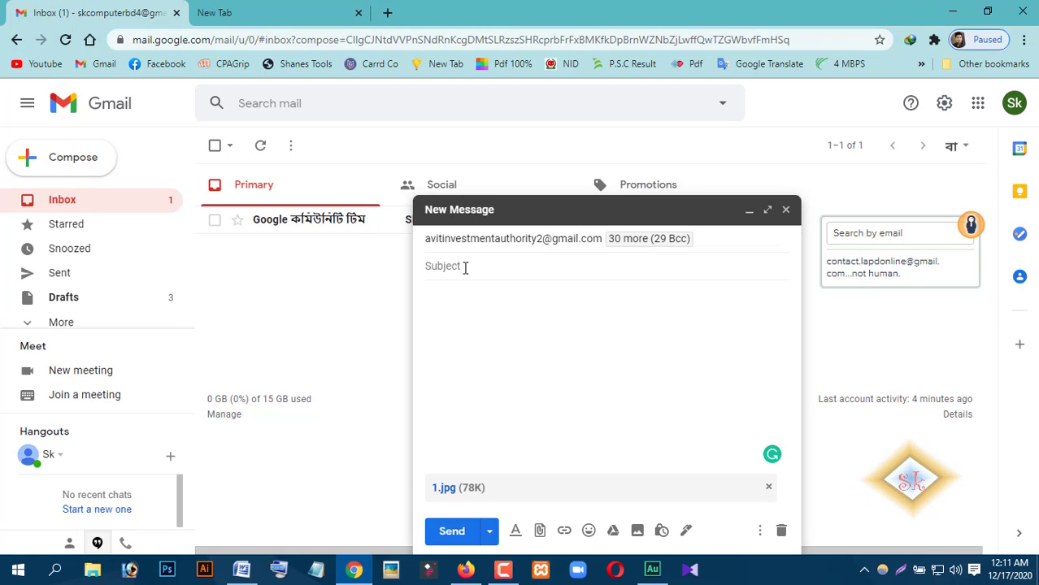
text(sddjd)
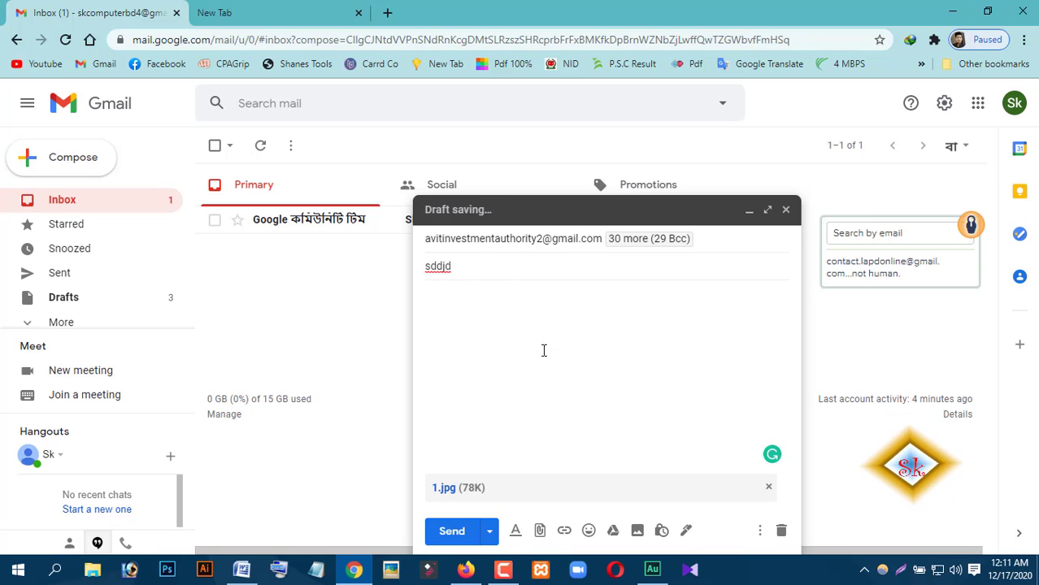
key(ctrl+a)
text(sk s)
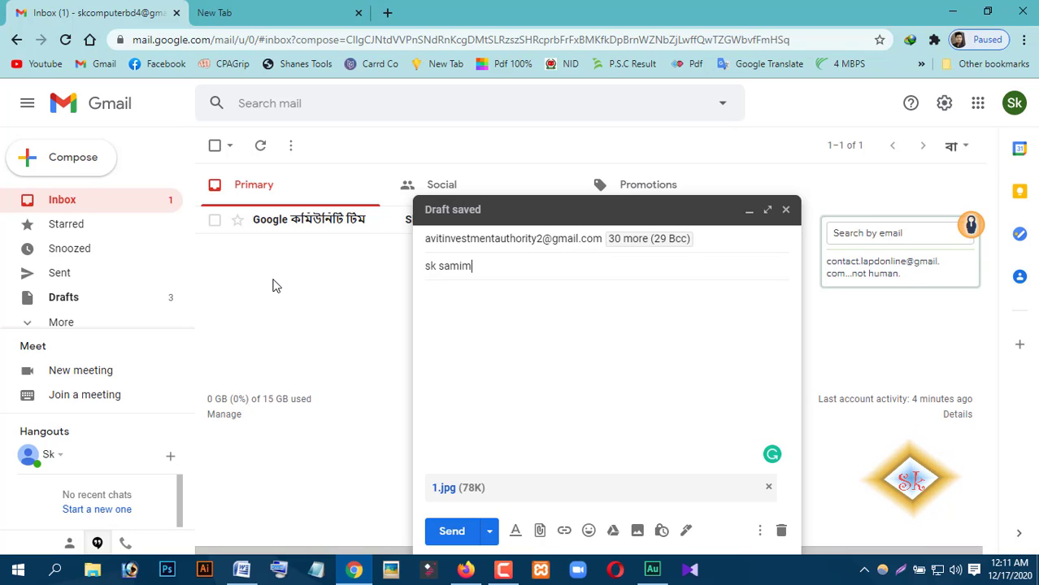
text(amim360)
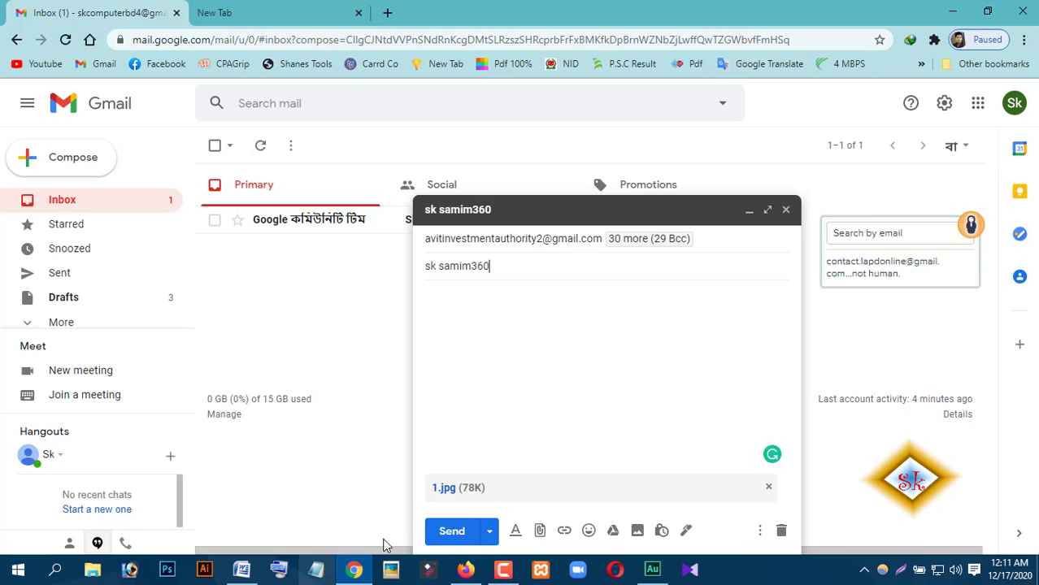
click(557, 242)
double_click(557, 240)
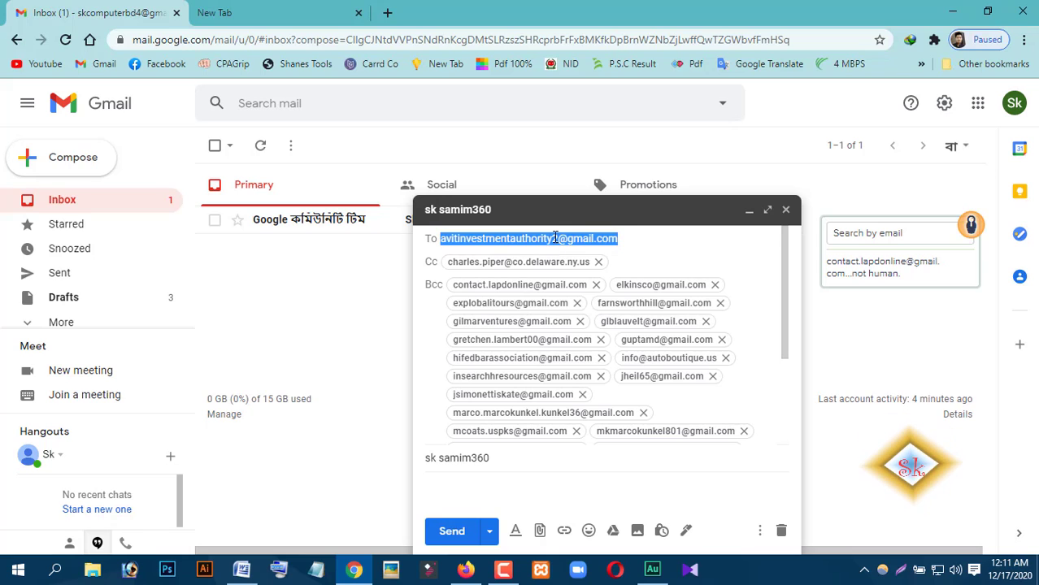